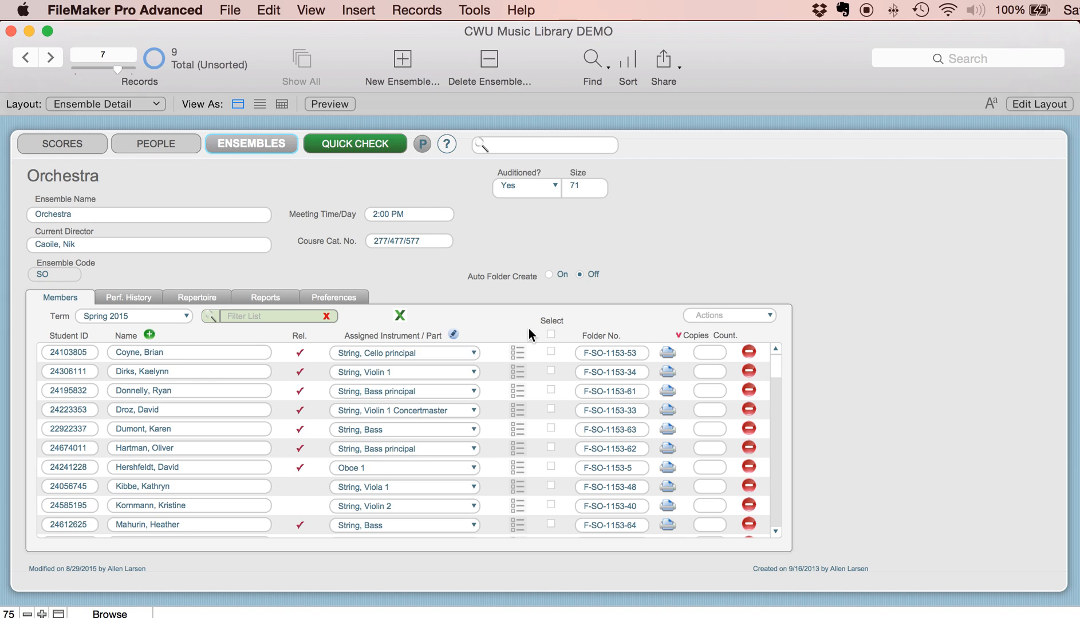
# Select all Orchestra members for Spring 2015 and permanently delete their folders with Remove Folders and Reset.
pyautogui.click(550, 333)
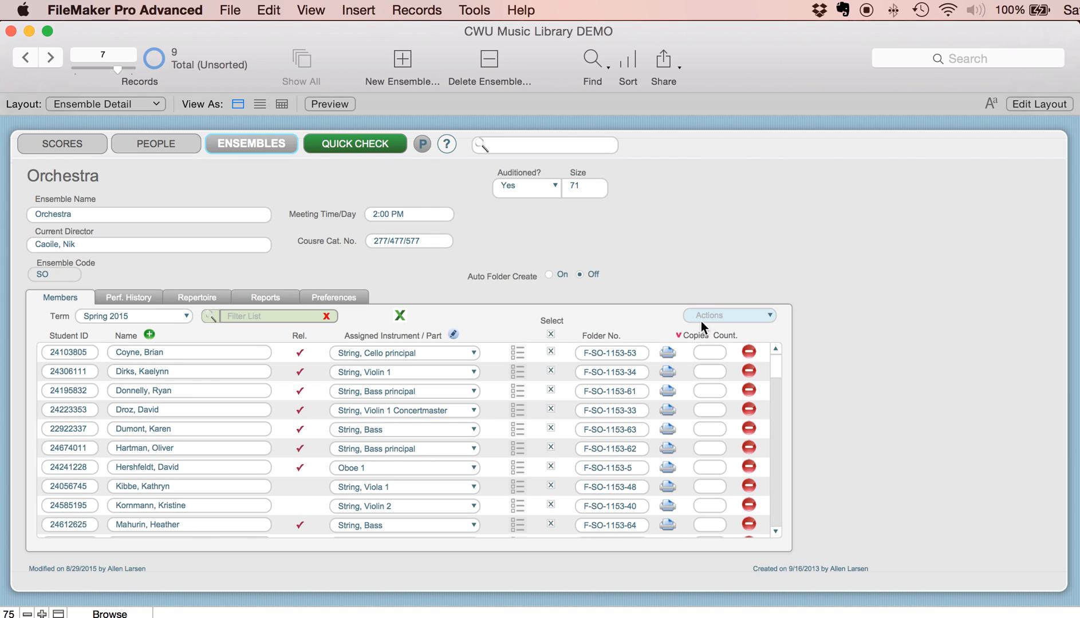
pyautogui.click(715, 315)
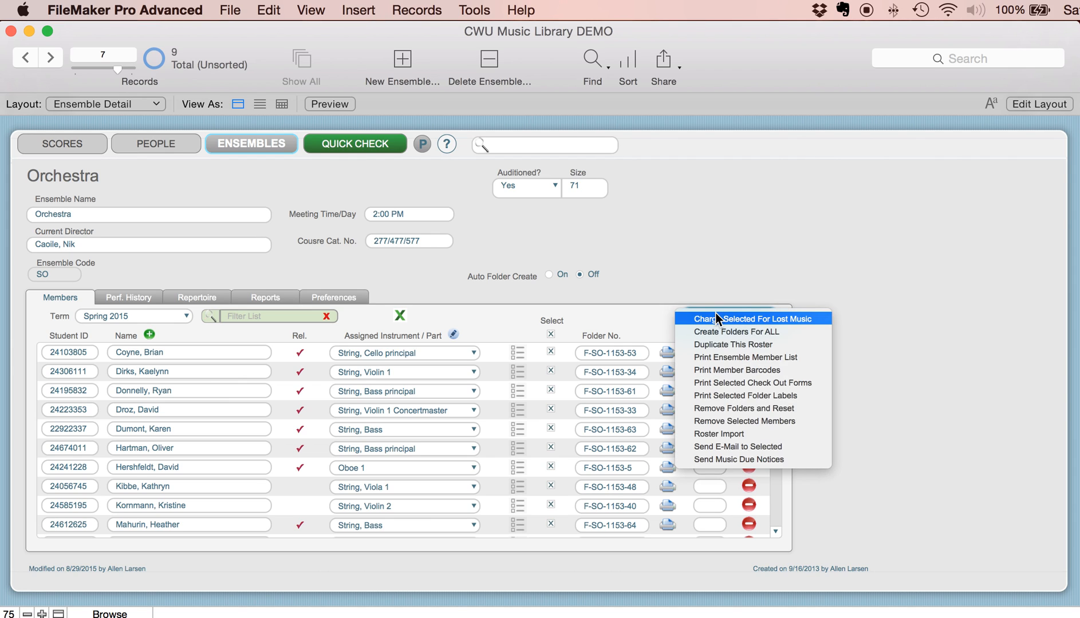
pyautogui.click(707, 406)
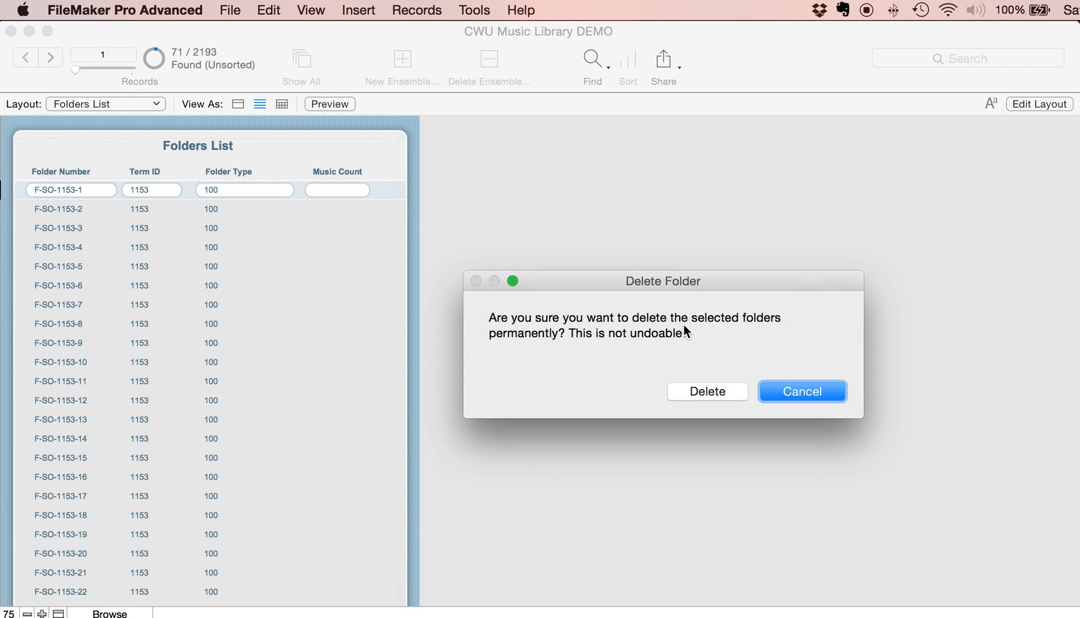
pyautogui.click(715, 392)
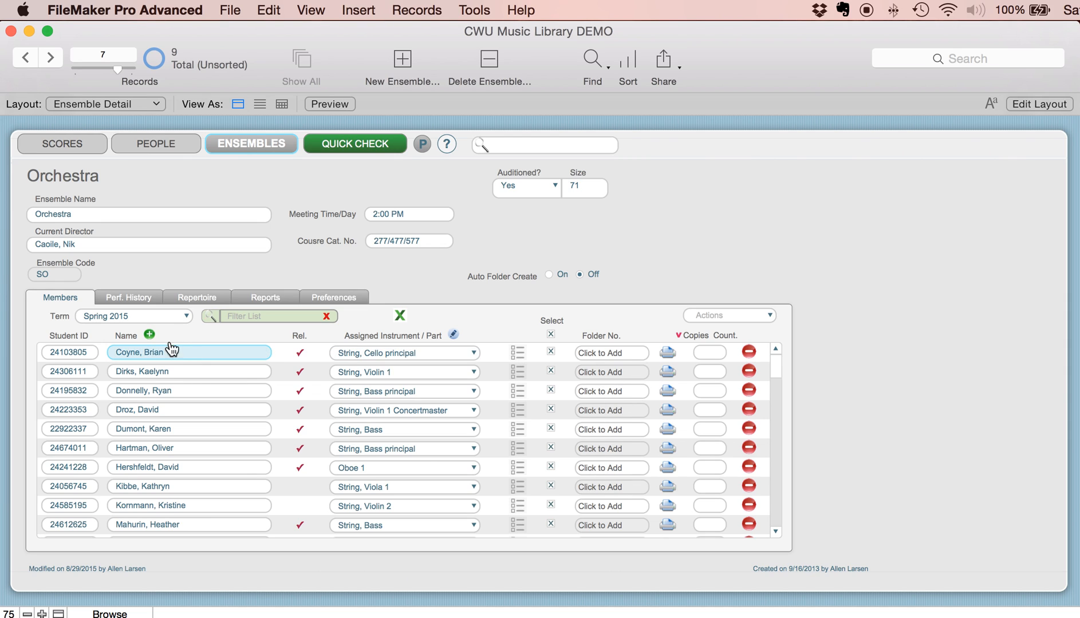
# Try sorting the member list by name and leave it sorted by Assigned Instrument / Part.
pyautogui.click(129, 334)
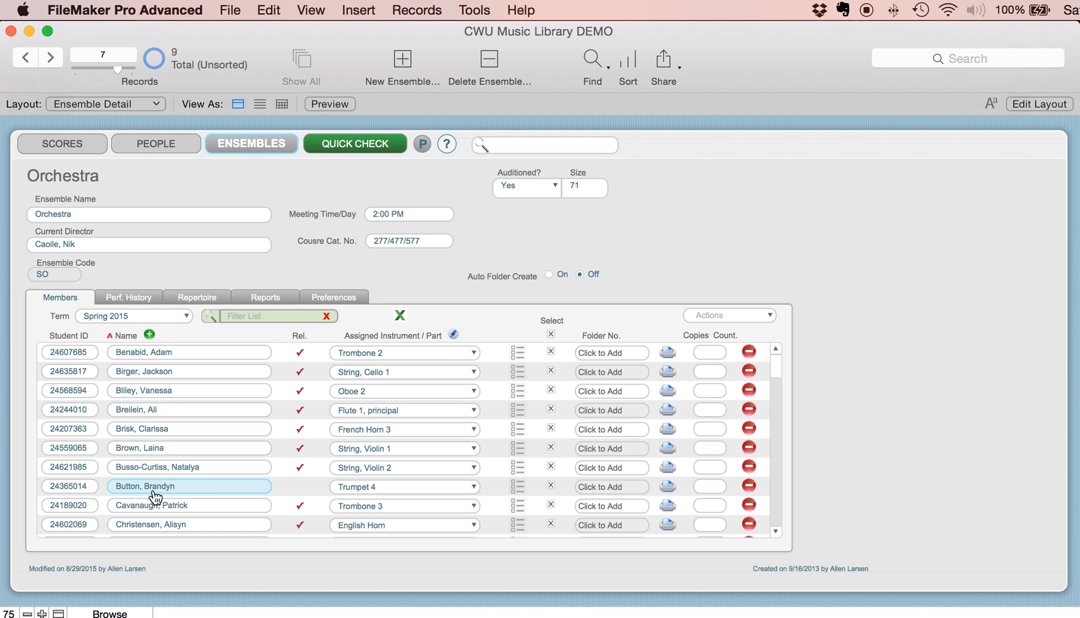
pyautogui.click(364, 337)
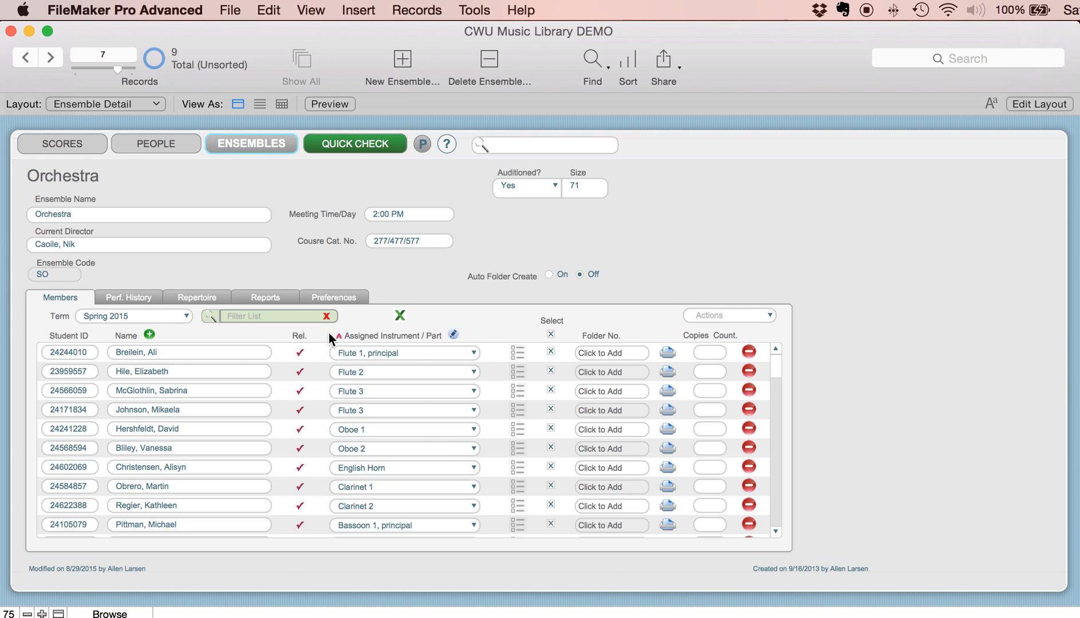
pyautogui.click(128, 336)
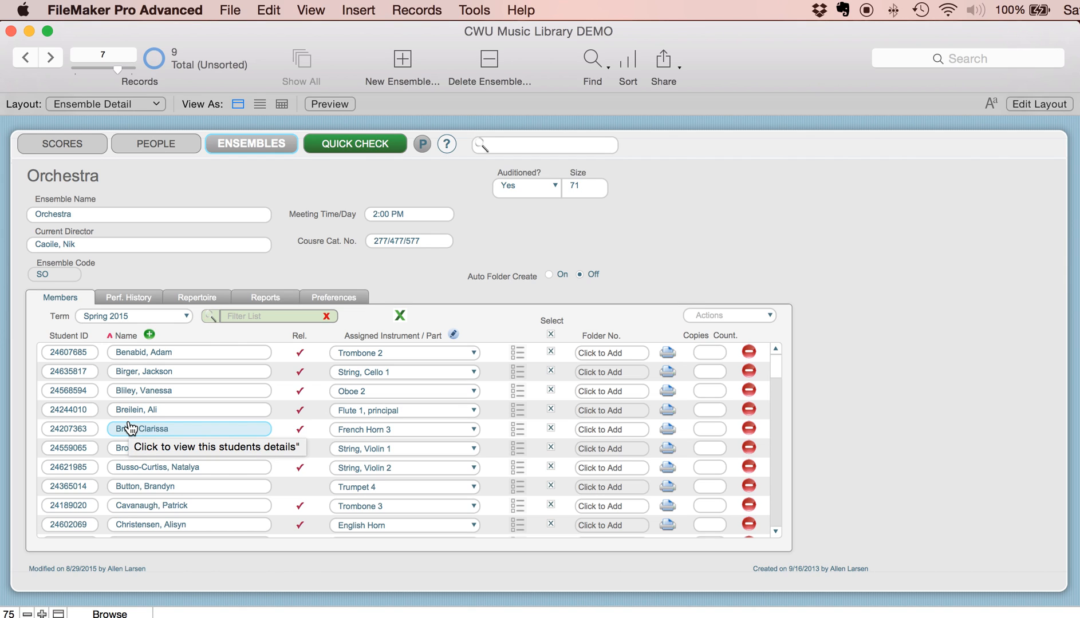
pyautogui.click(374, 338)
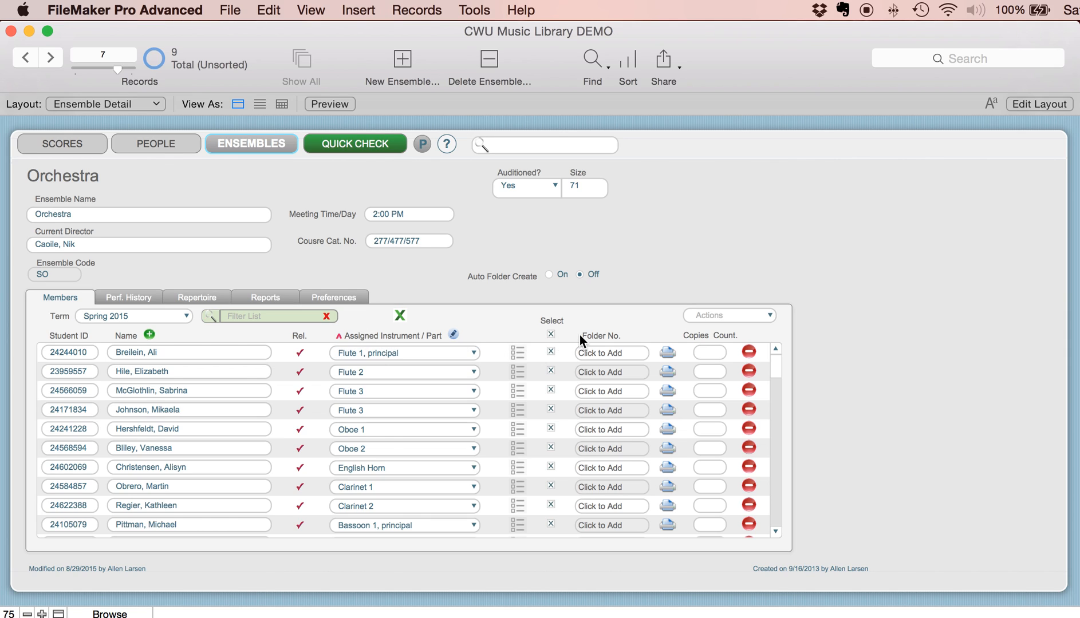
# Create a new folder for every Orchestra member in Spring 2015 using Create Folders For ALL.
pyautogui.click(723, 315)
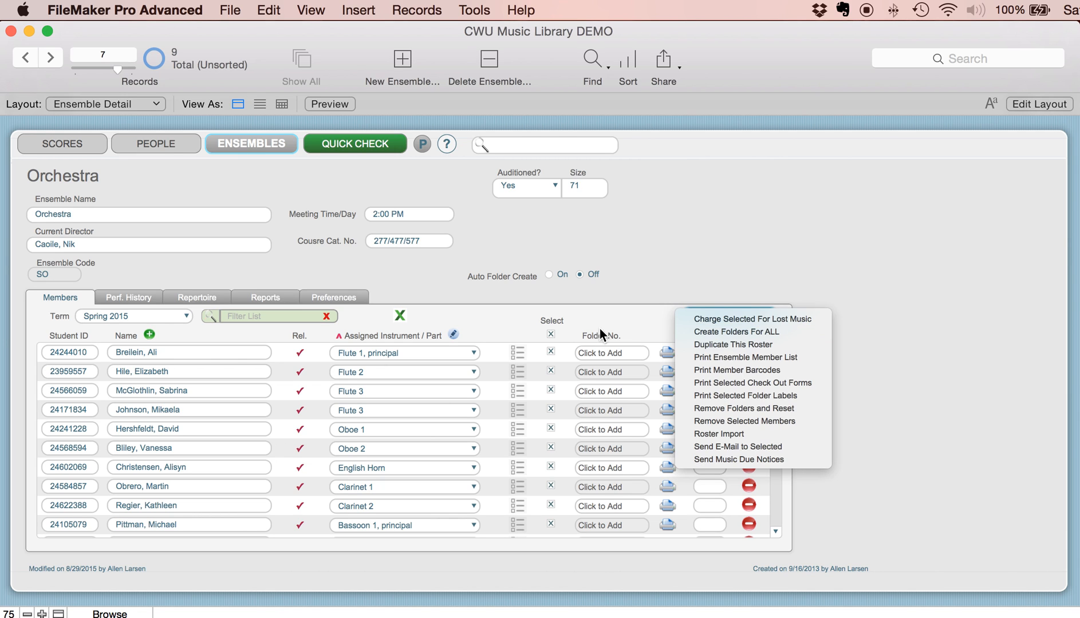
pyautogui.click(560, 348)
pyautogui.scroll(-15, 268, 393)
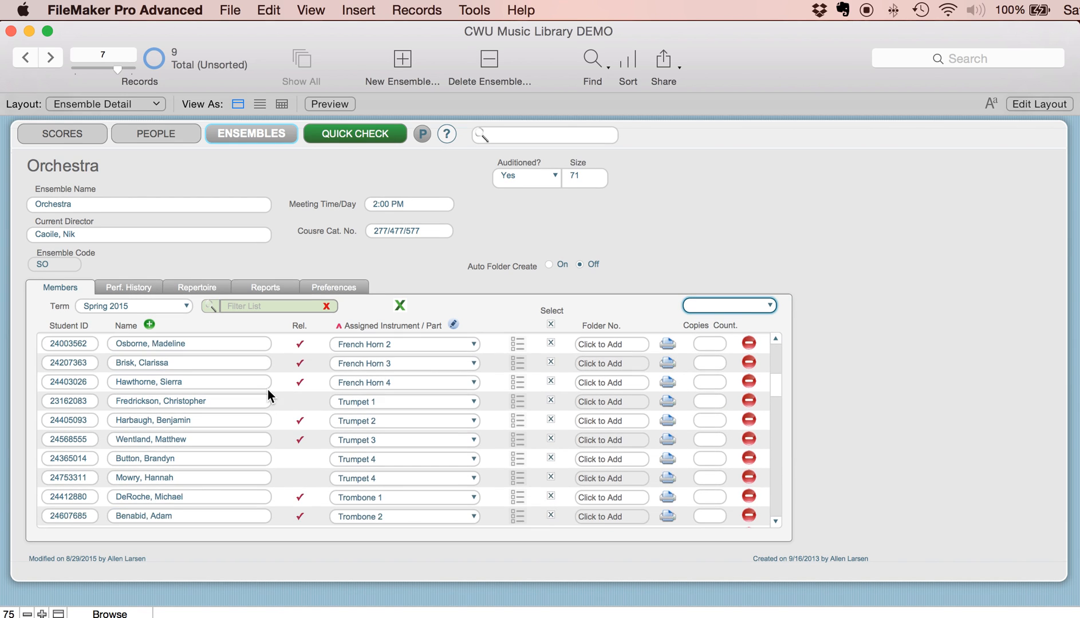
pyautogui.scroll(15, 267, 390)
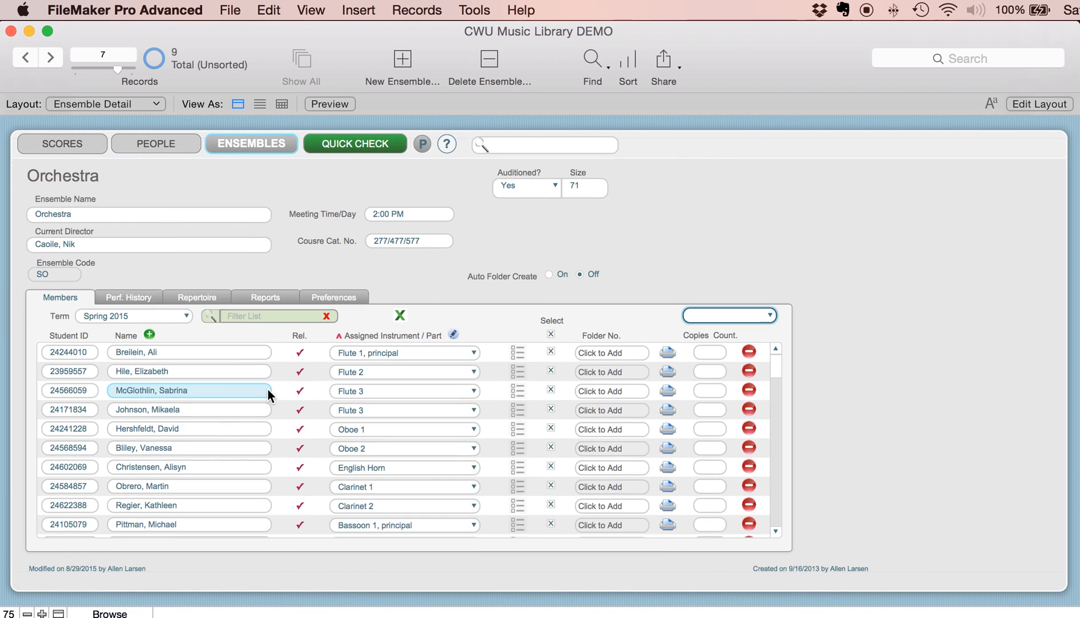
pyautogui.click(721, 316)
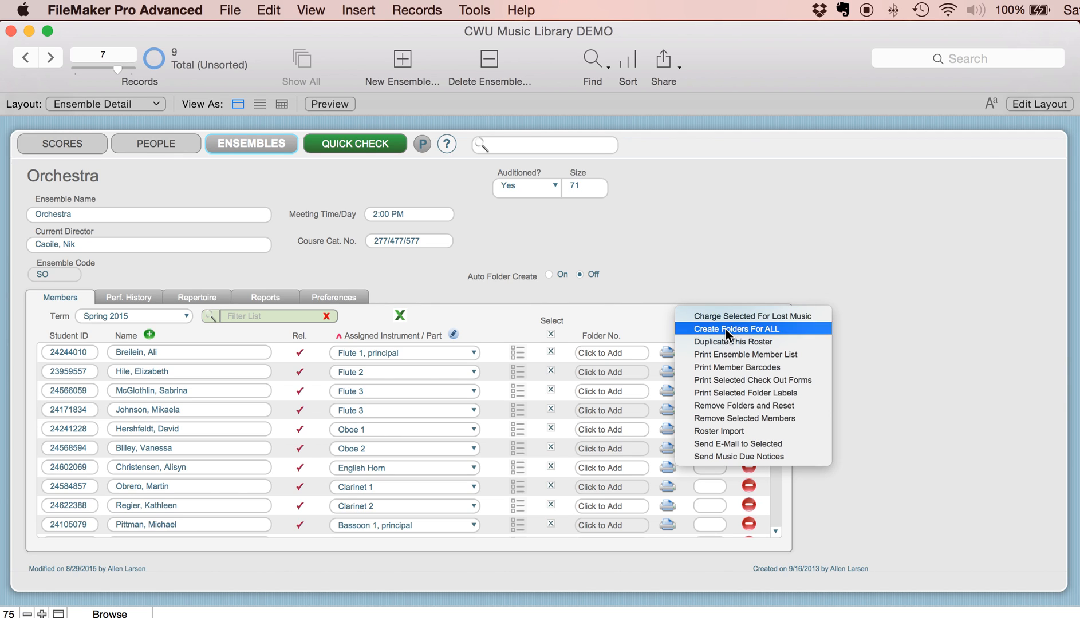
pyautogui.click(725, 329)
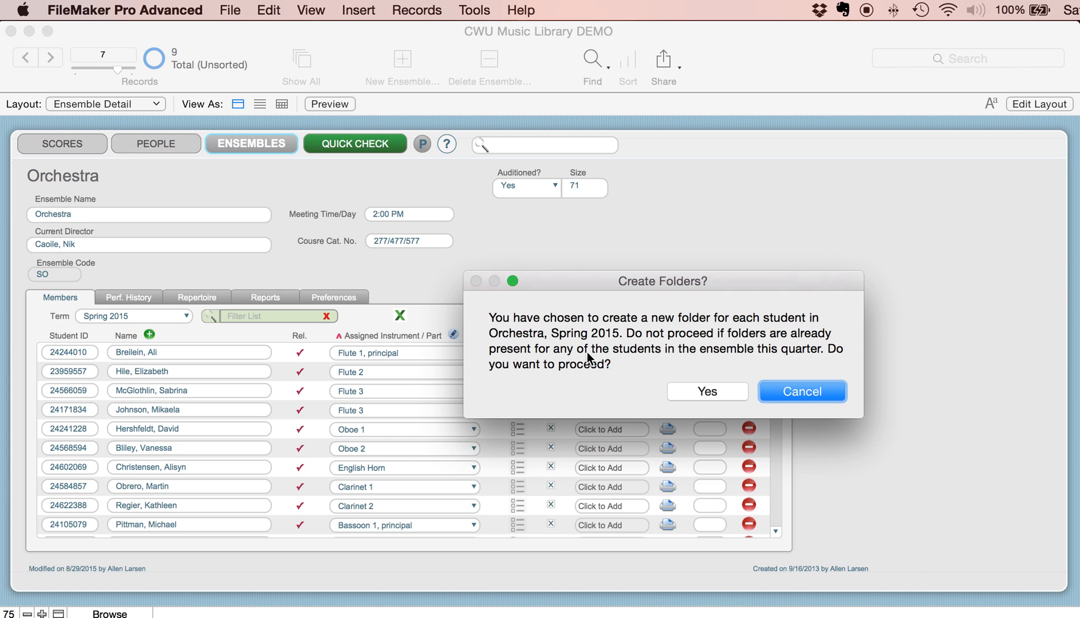
pyautogui.click(707, 391)
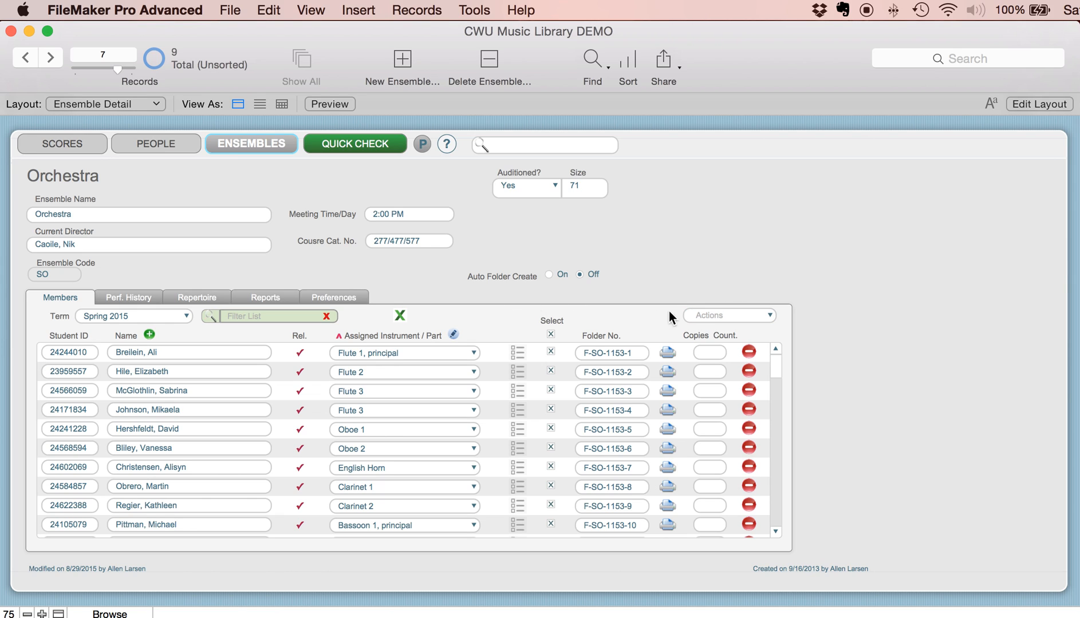
# Print the selected members' folder labels from label 1 in Score Order and open them as a PDF in Preview.
pyautogui.click(703, 315)
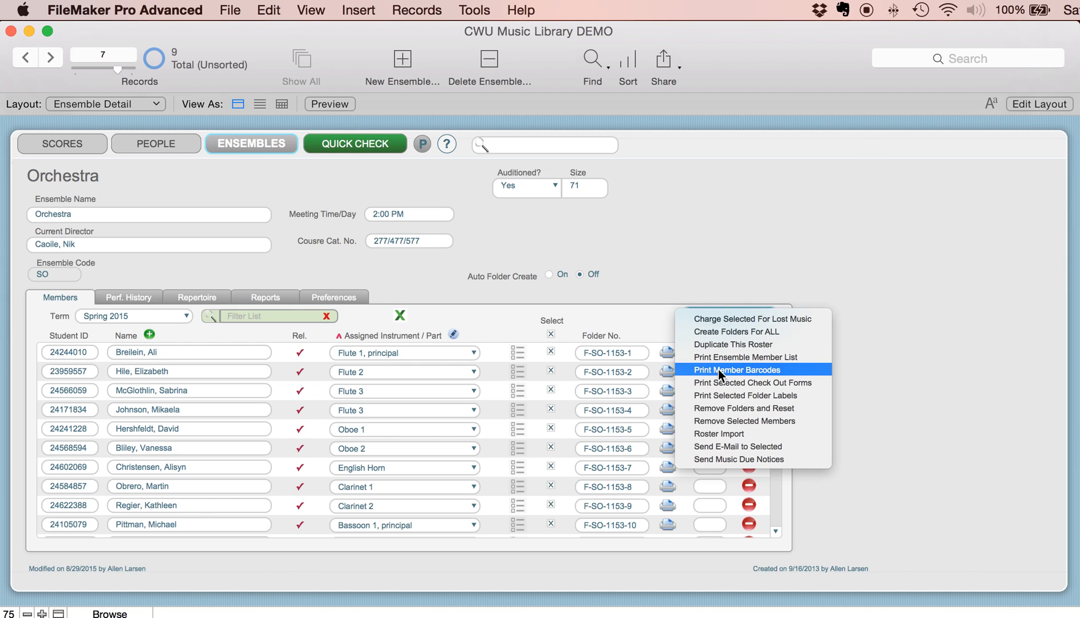
pyautogui.click(702, 396)
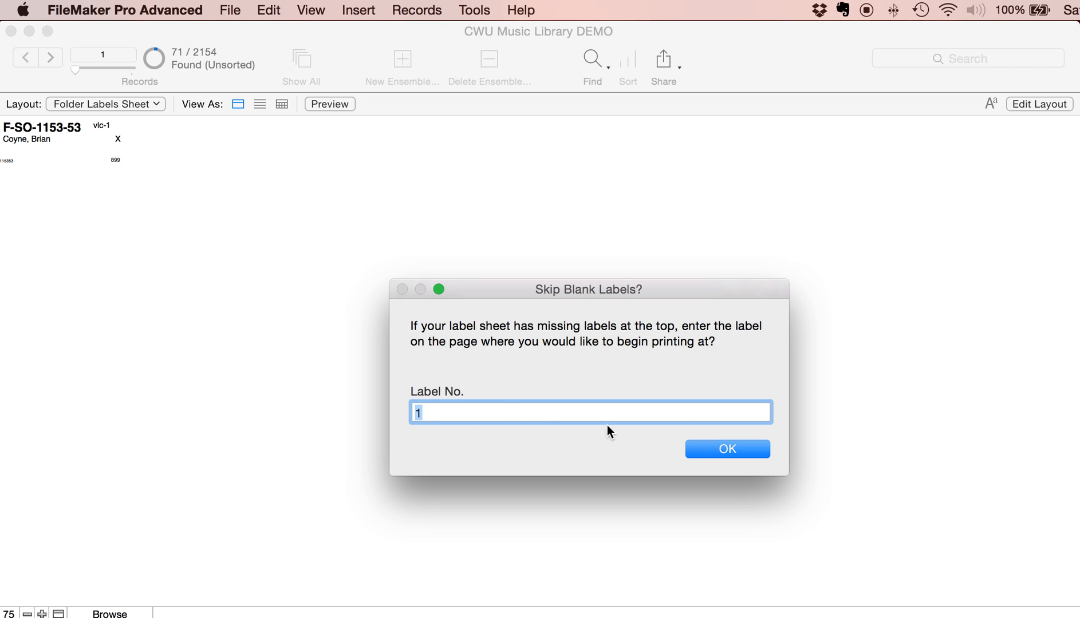
pyautogui.click(724, 451)
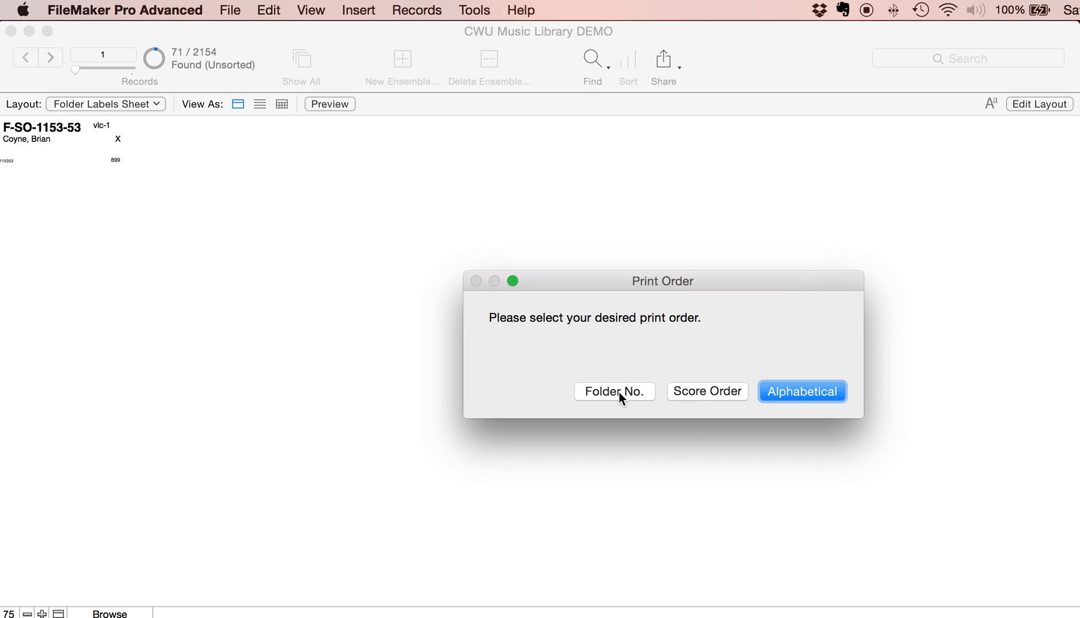
pyautogui.click(694, 391)
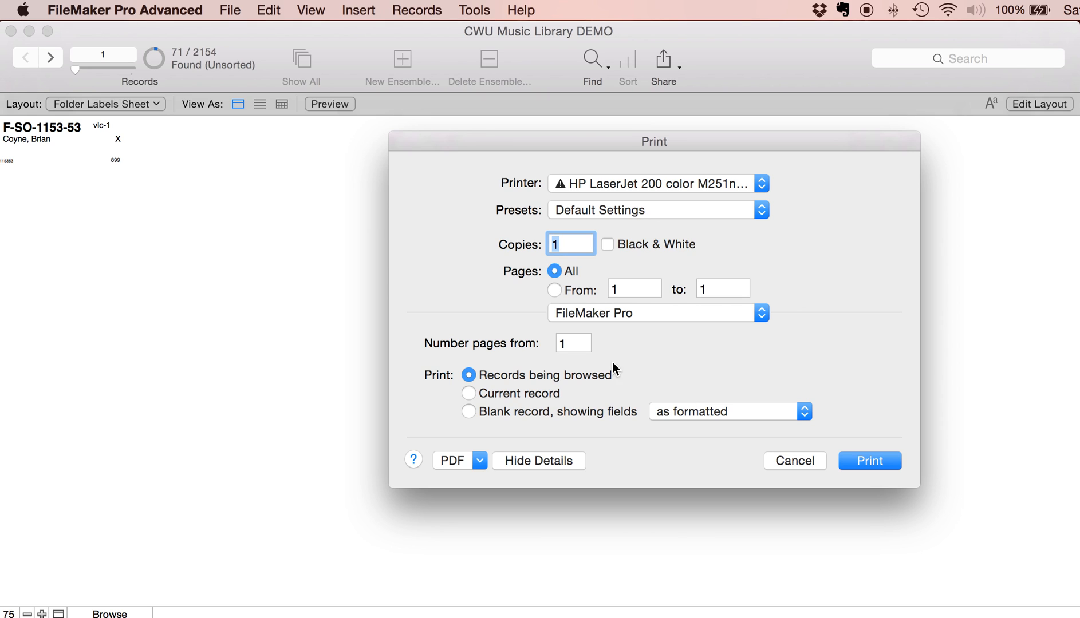
pyautogui.click(478, 461)
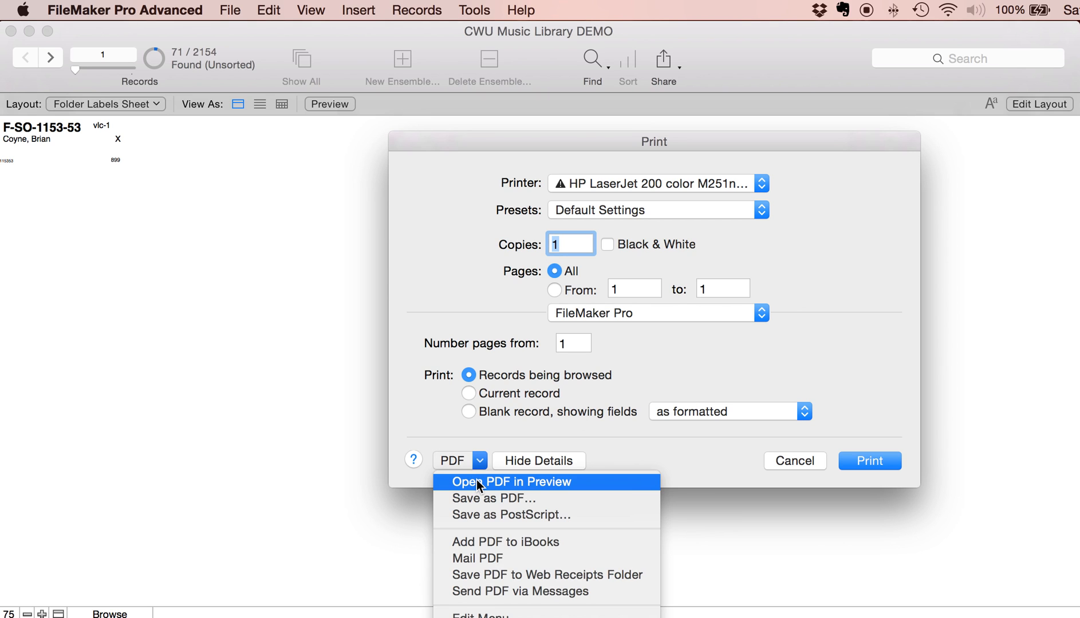
pyautogui.click(478, 482)
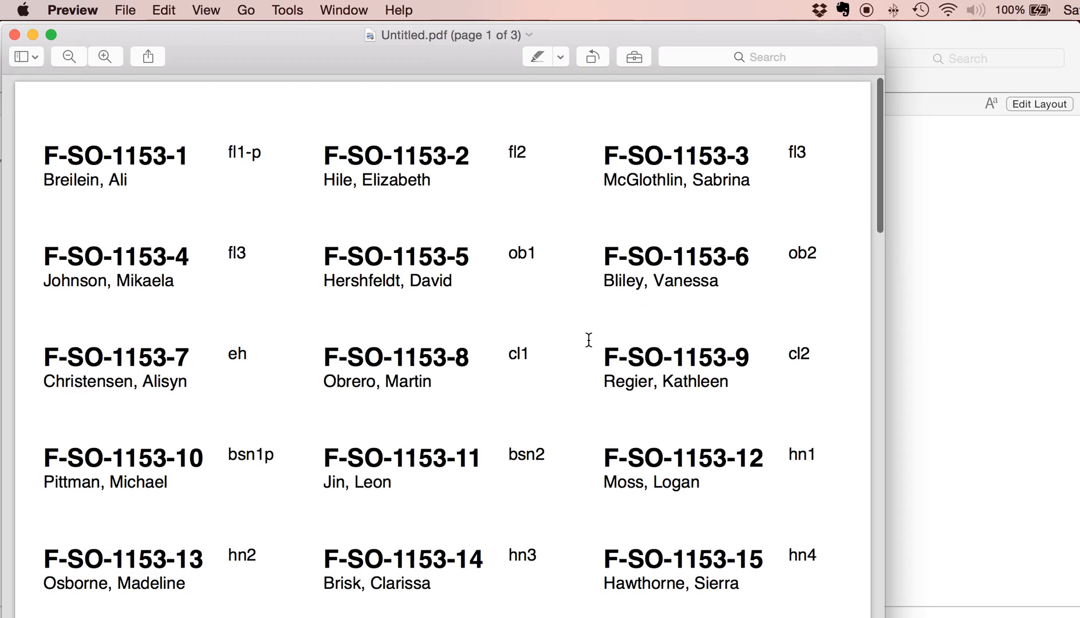
# Review the folder numbers, names and part abbreviations across the label PDF's pages and close it.
pyautogui.scroll(-3, 332, 184)
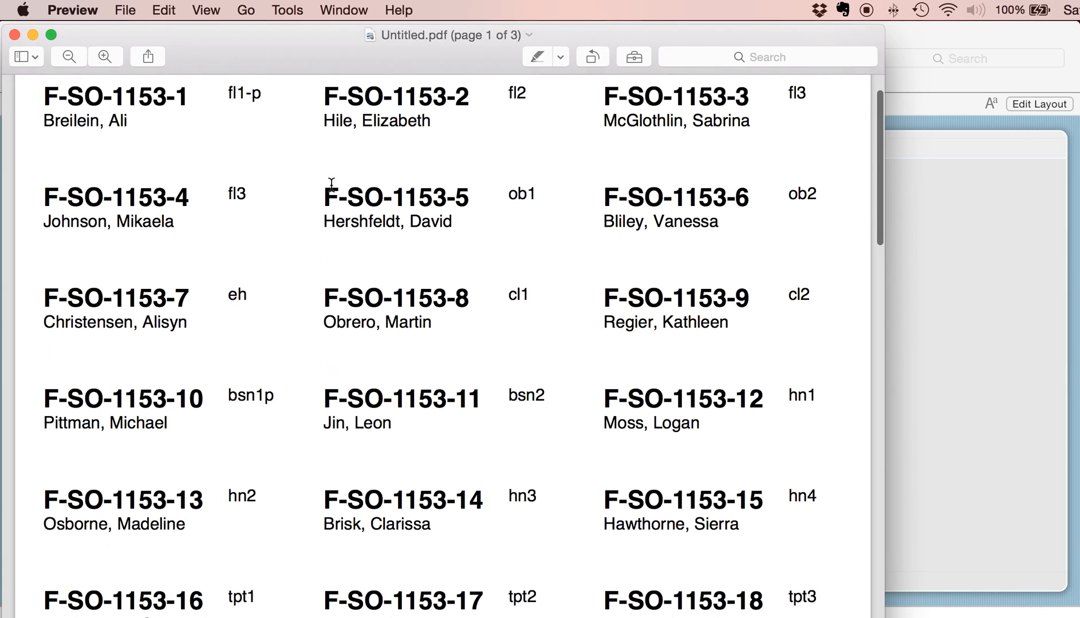
pyautogui.scroll(-15, 332, 185)
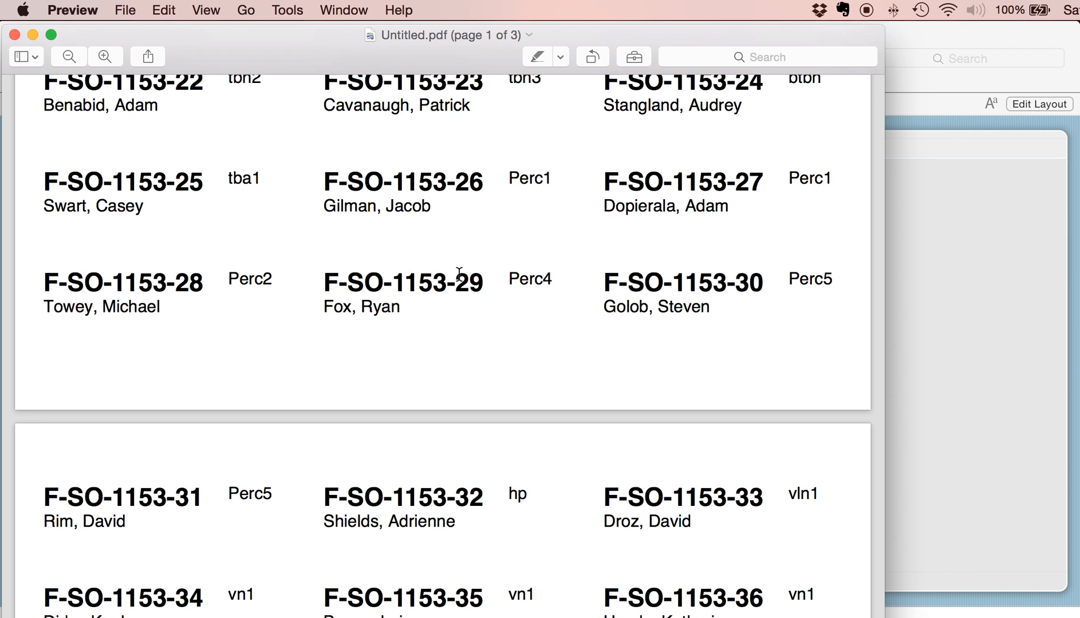
pyautogui.scroll(-5, 530, 281)
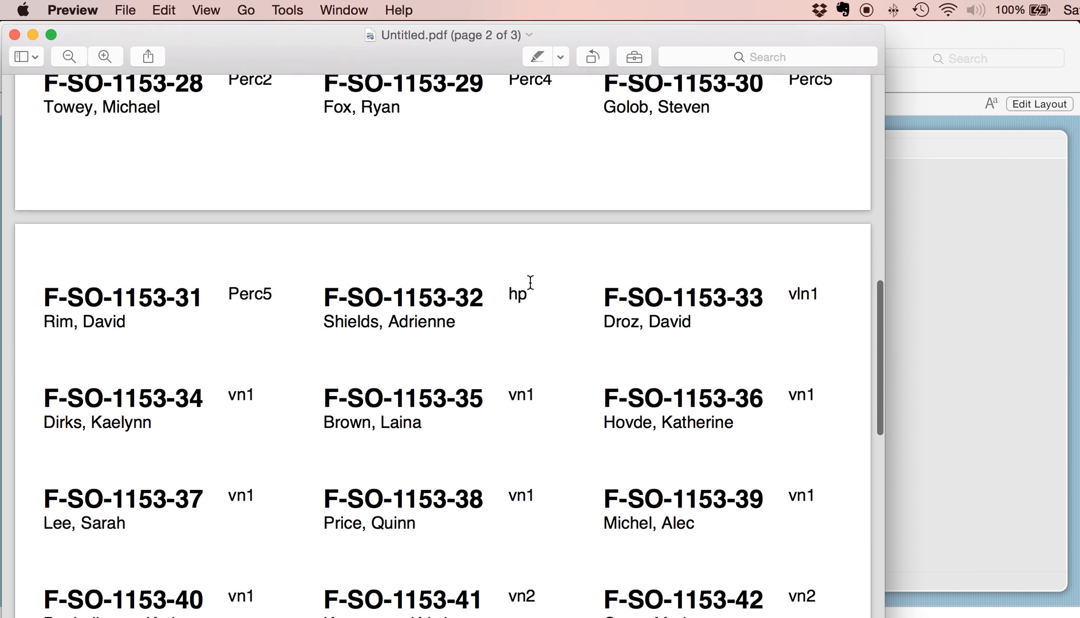
pyautogui.scroll(-5, 530, 281)
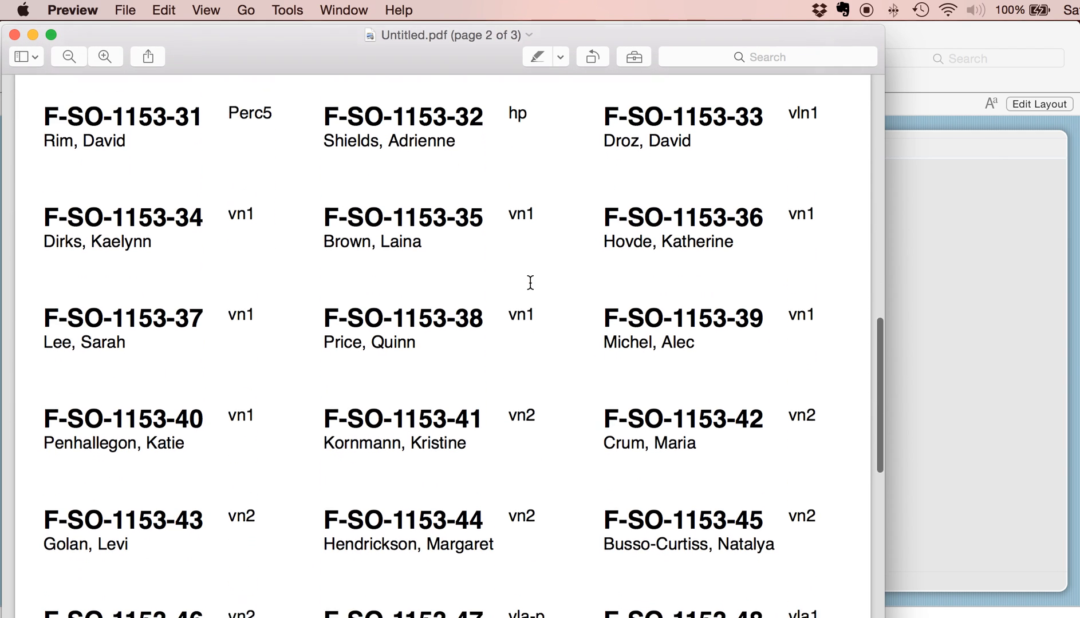
pyautogui.scroll(-1, 531, 282)
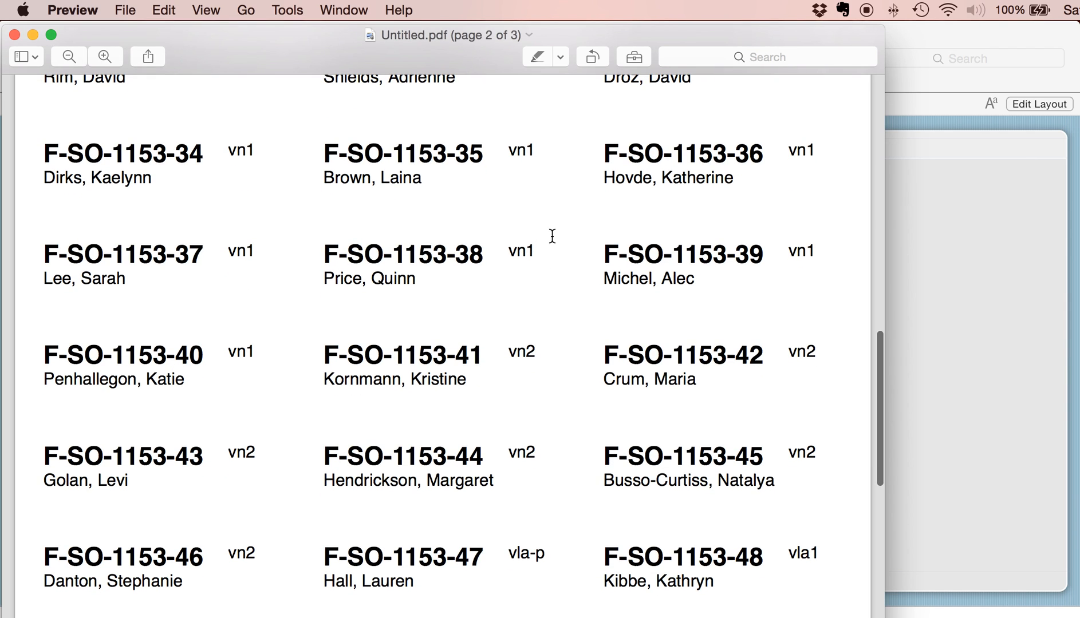
pyautogui.scroll(15, 551, 236)
pyautogui.scroll(2, 565, 258)
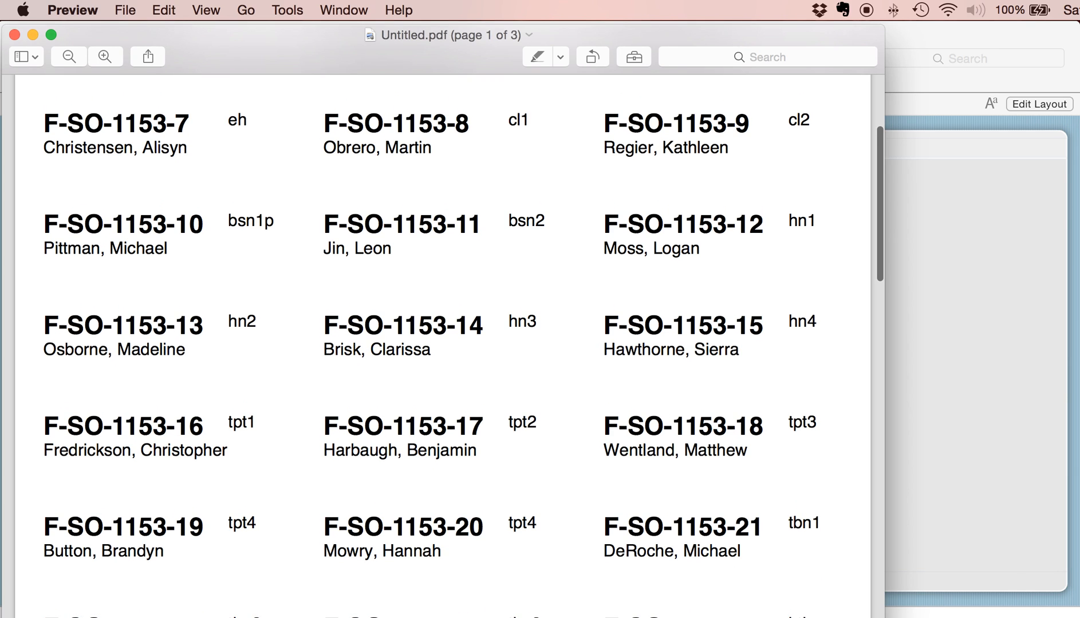
pyautogui.press('super+w')
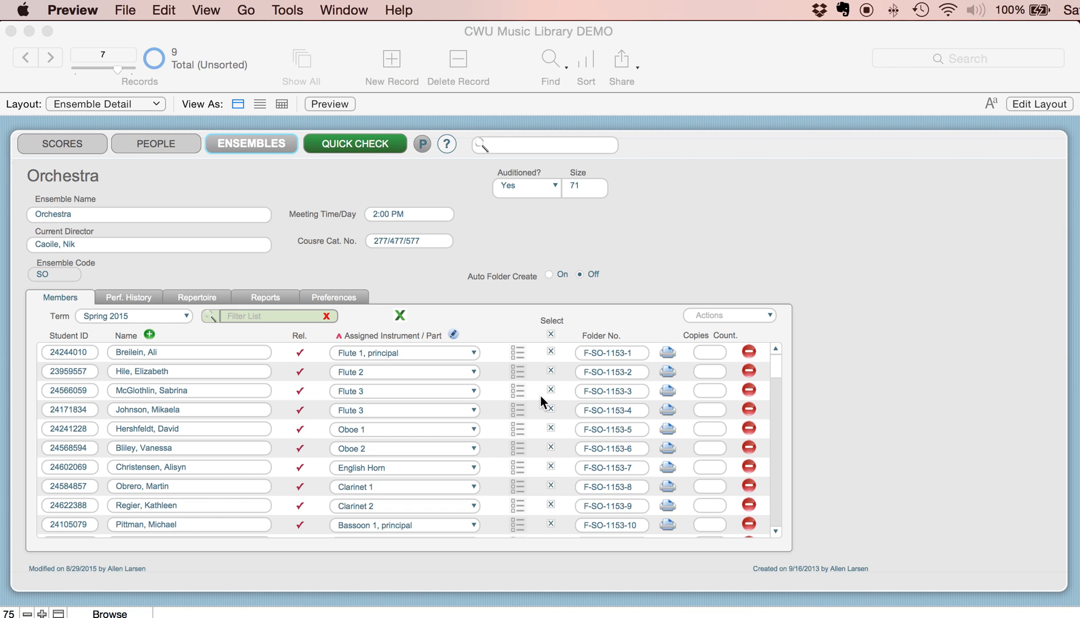
# Clear the selection of all members and select only the two Flute 3 players, Oboe 1 and Oboe 2.
pyautogui.click(524, 330)
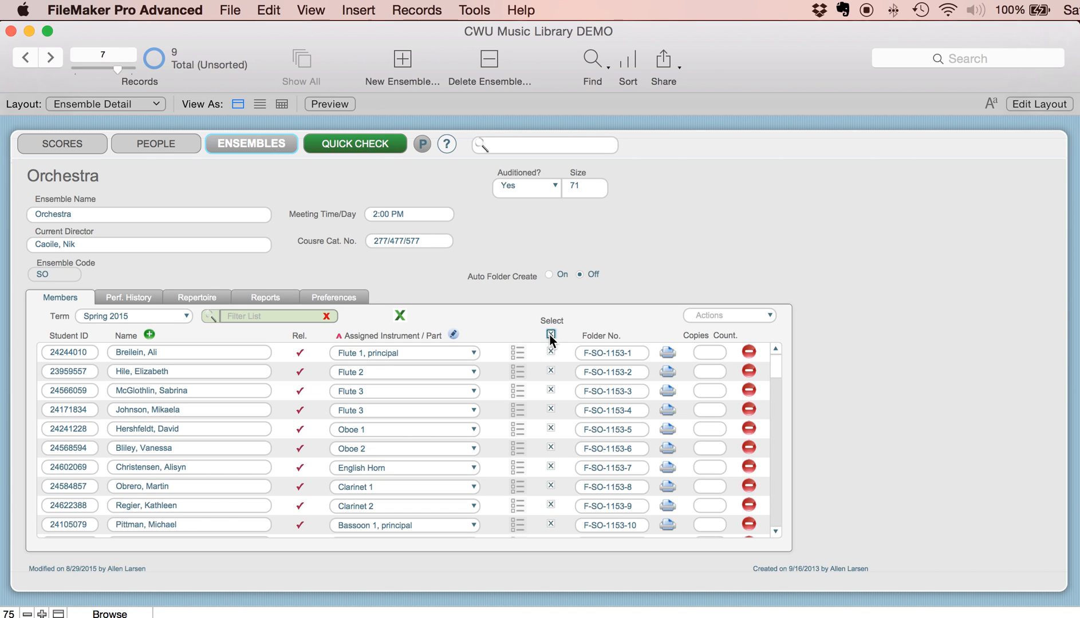
pyautogui.click(550, 391)
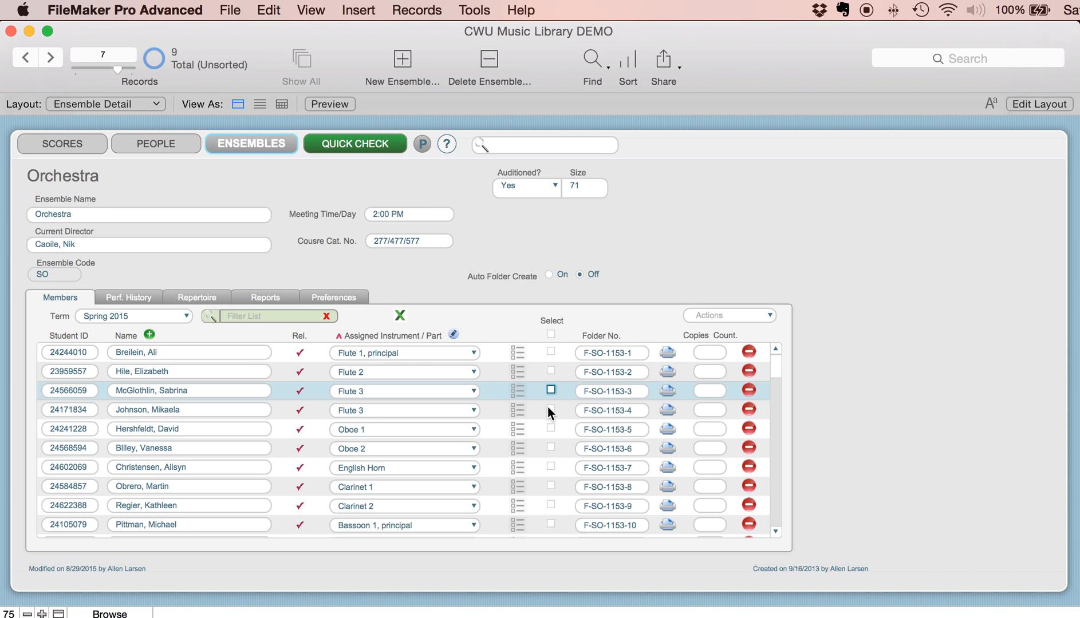
pyautogui.click(551, 410)
pyautogui.click(550, 429)
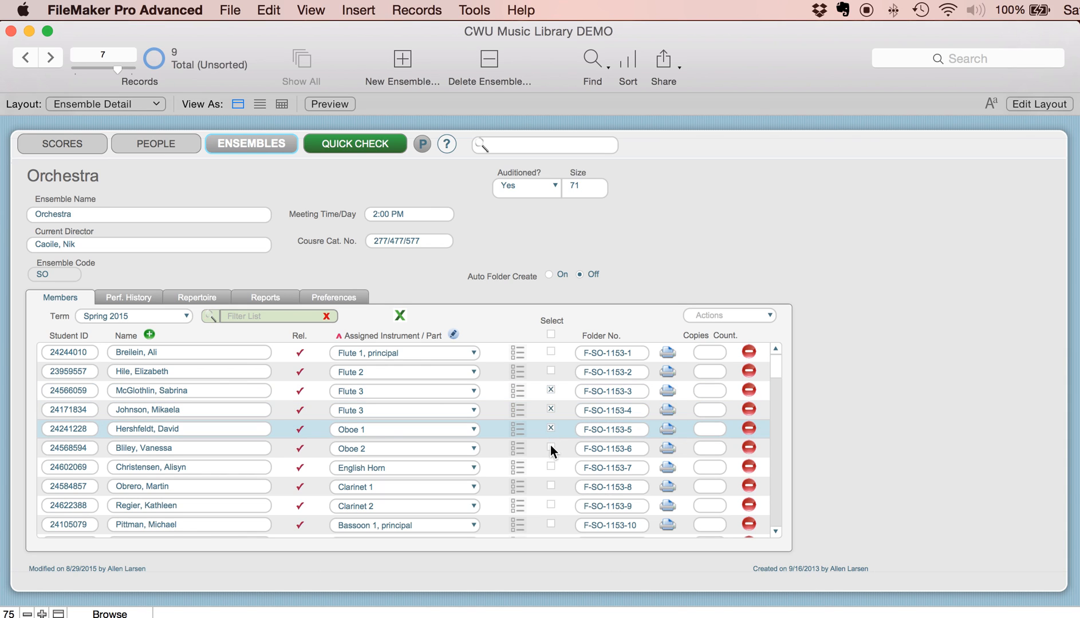
pyautogui.click(550, 448)
pyautogui.click(702, 316)
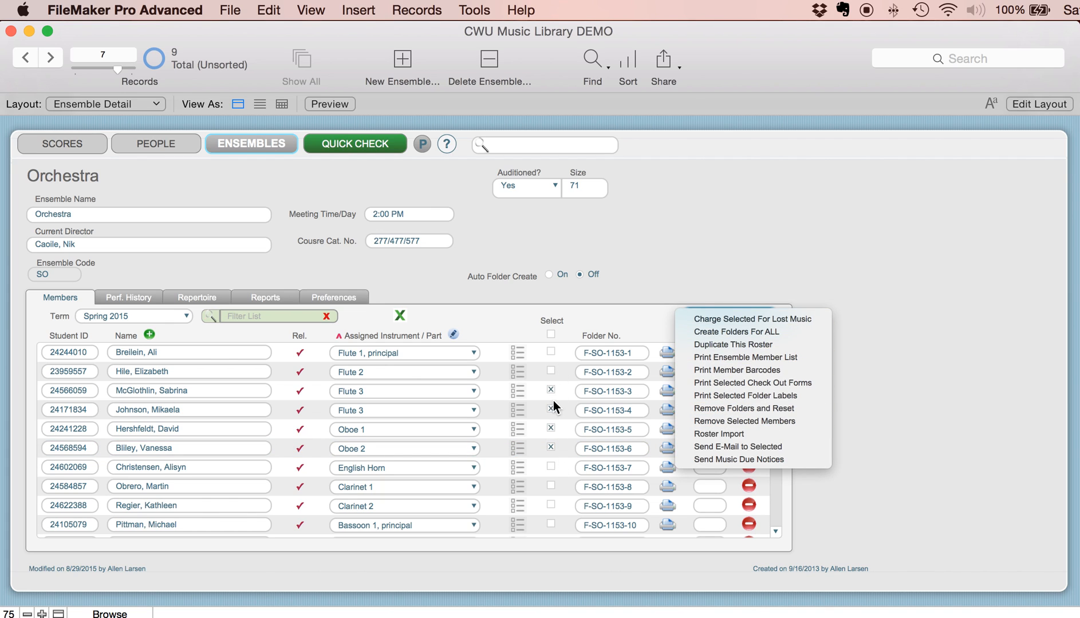
pyautogui.click(642, 295)
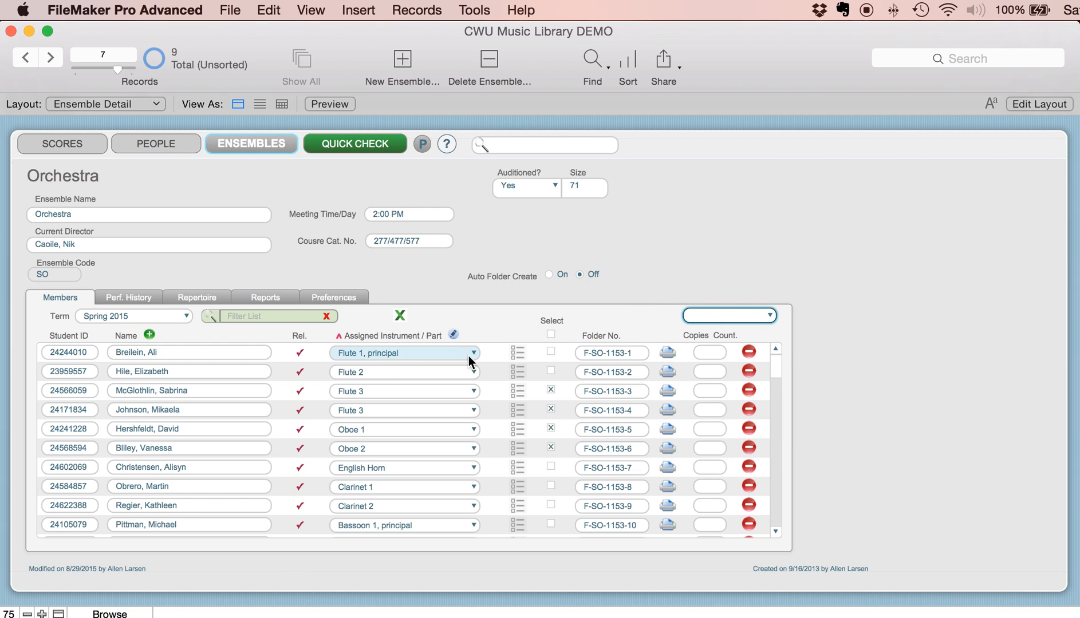